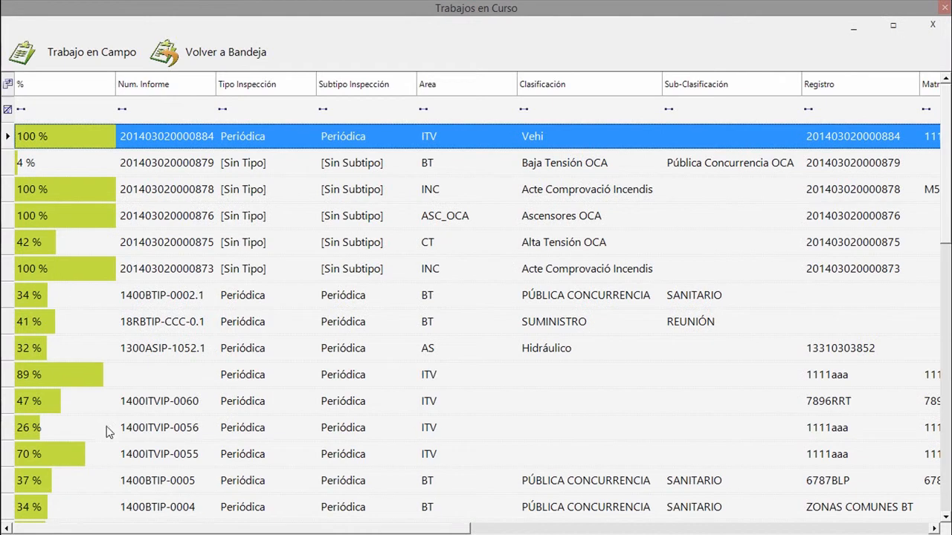
Step: Open inspection report 1400BTIP-0005 and review its Documentación Periódica group and its Suministro and Pública Concurrencia sections
left_click(192, 483)
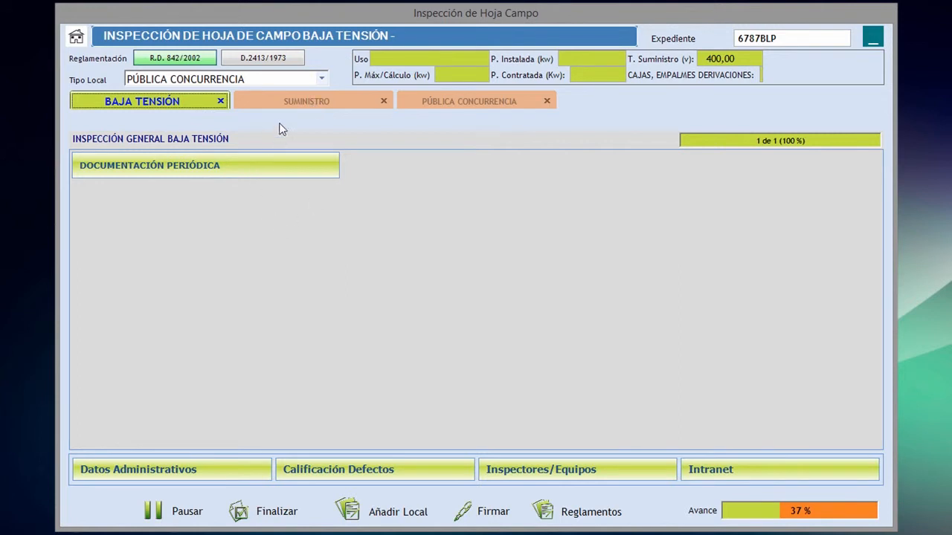
left_click(236, 166)
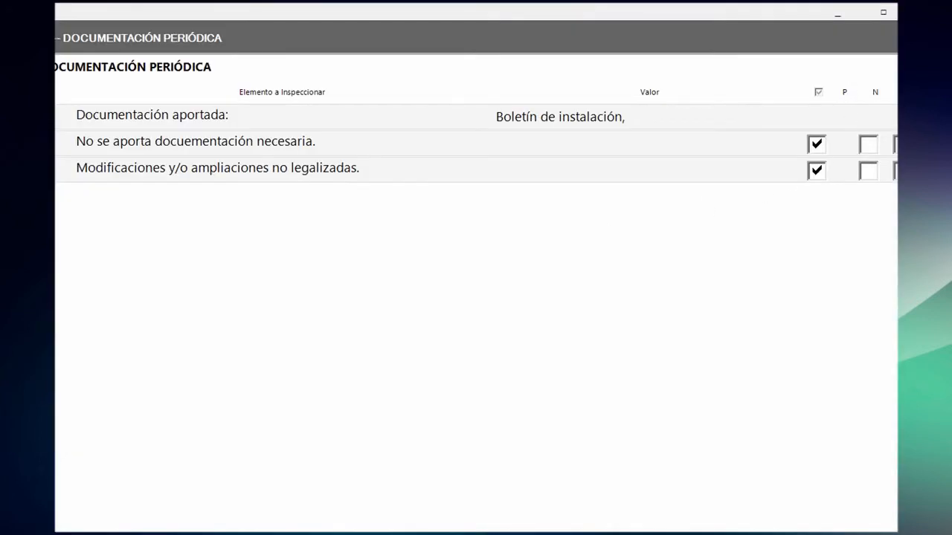
key("Escape")
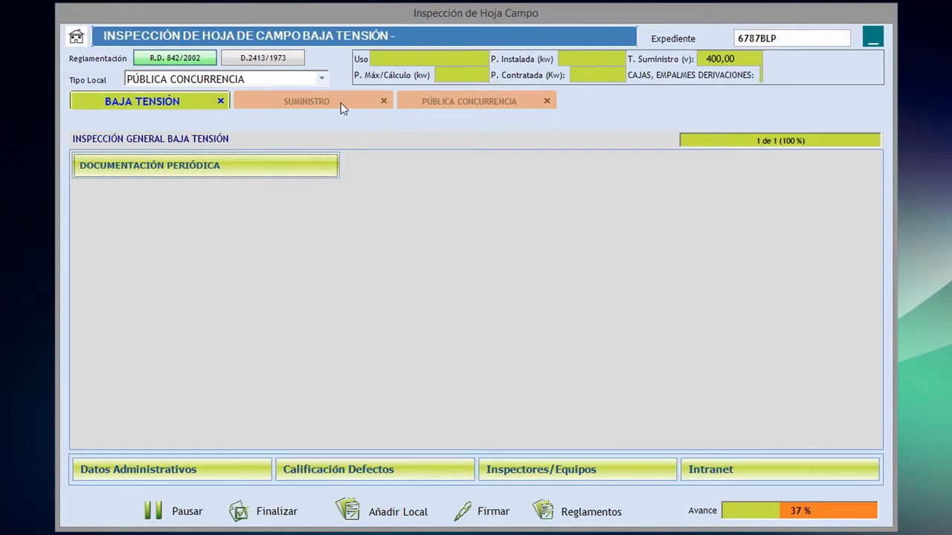
left_click(341, 103)
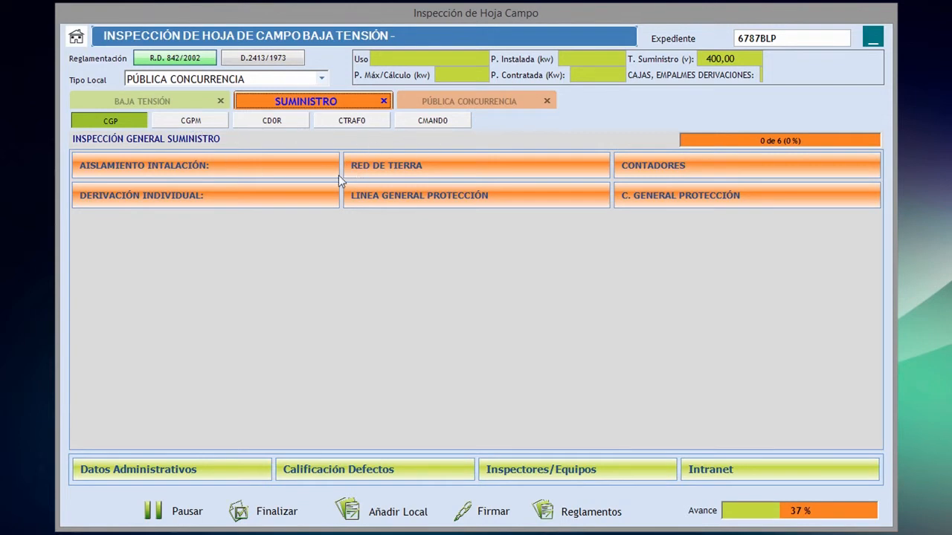
left_click(473, 101)
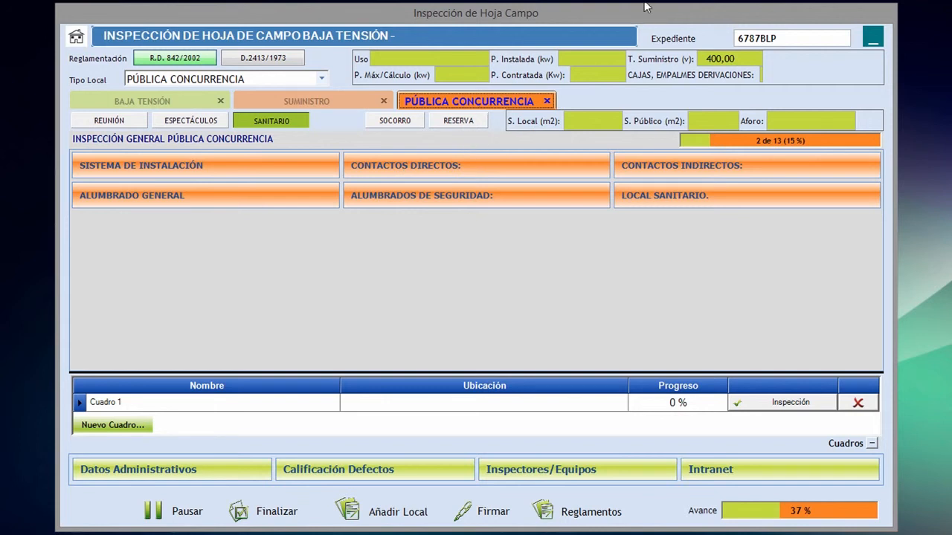
Step: Change the inspection's Tipo Local to RIESGO DE INCENDIO and accept the change
left_click(321, 79)
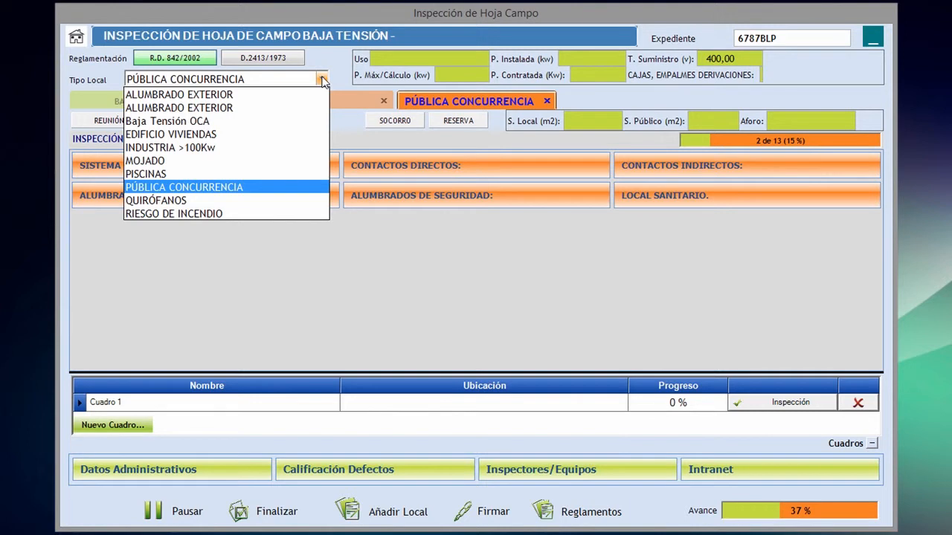
left_click(223, 214)
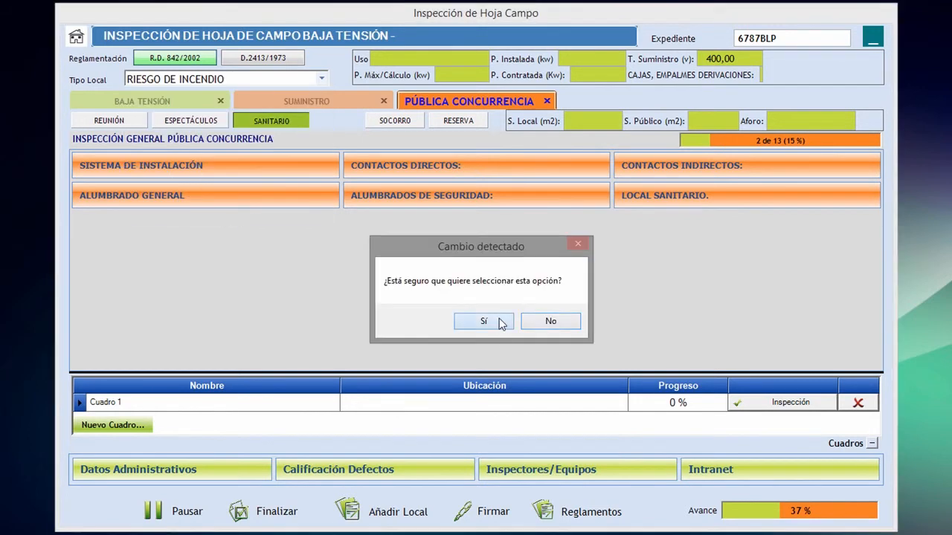
left_click(487, 322)
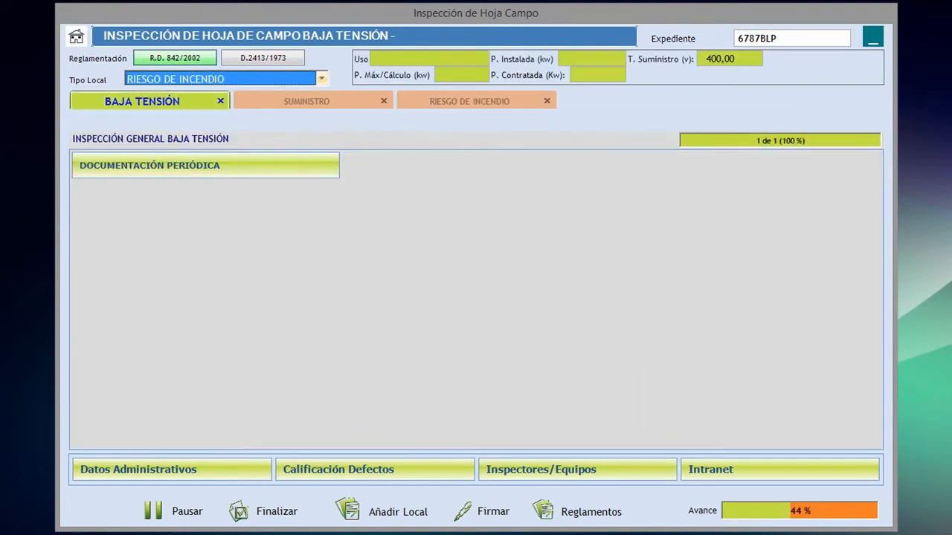
Step: In the Riesgo de Incendio section, apply the IEXES subtype and replace it with IEX, accepting both changes
left_click(484, 101)
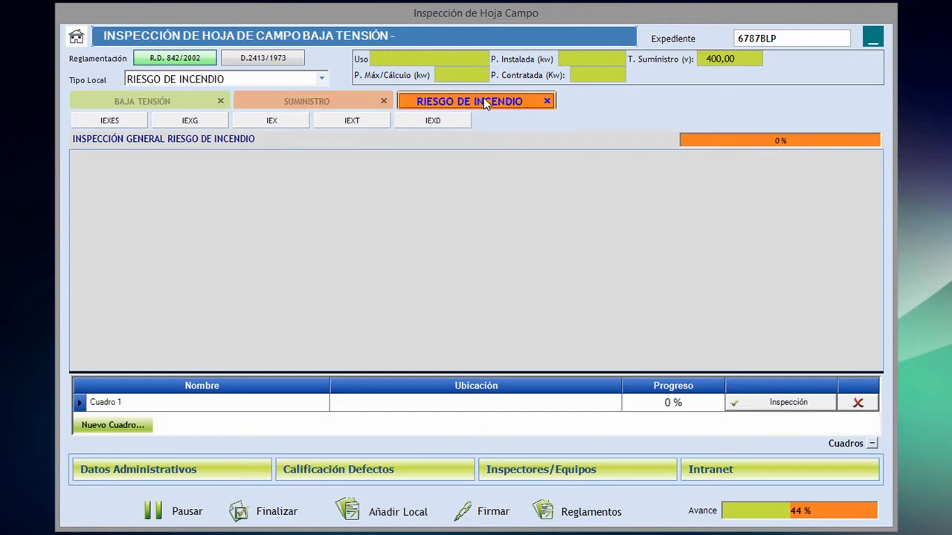
left_click(125, 121)
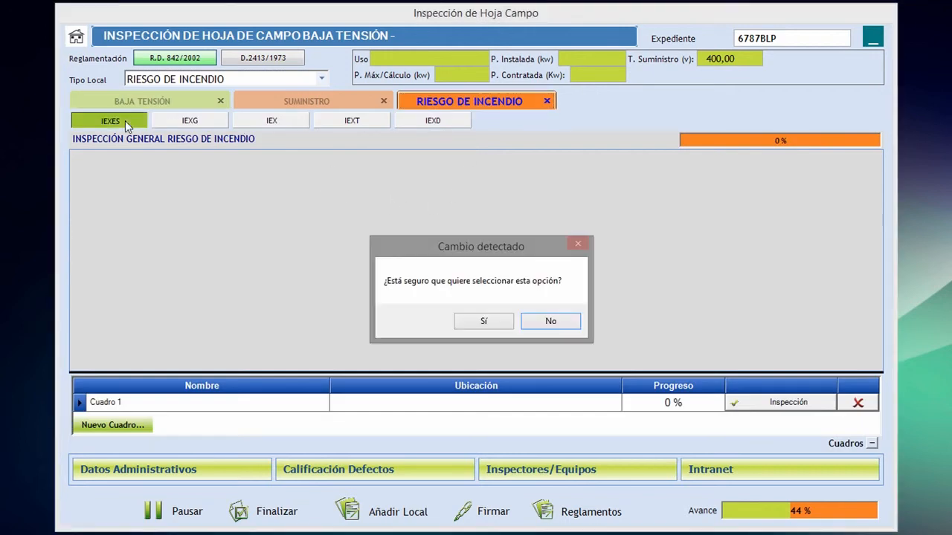
left_click(487, 322)
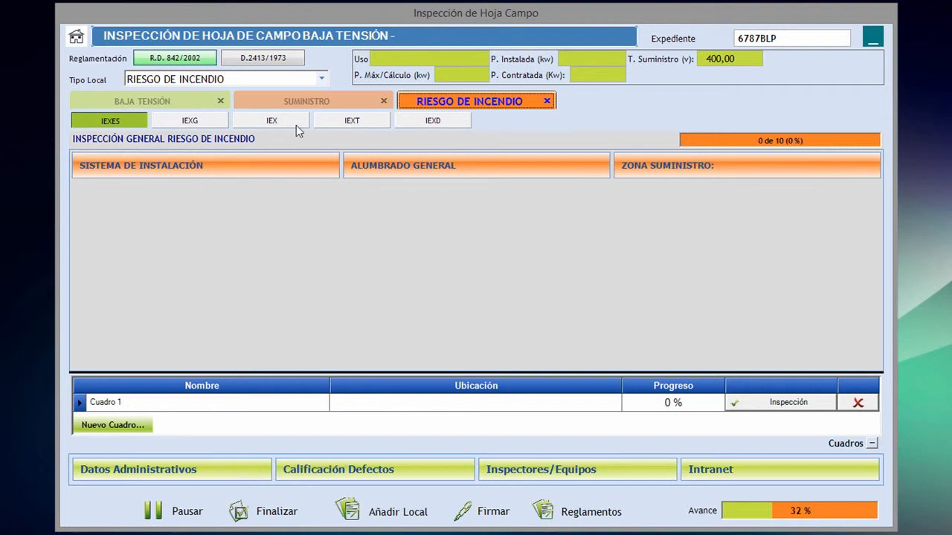
left_click(272, 121)
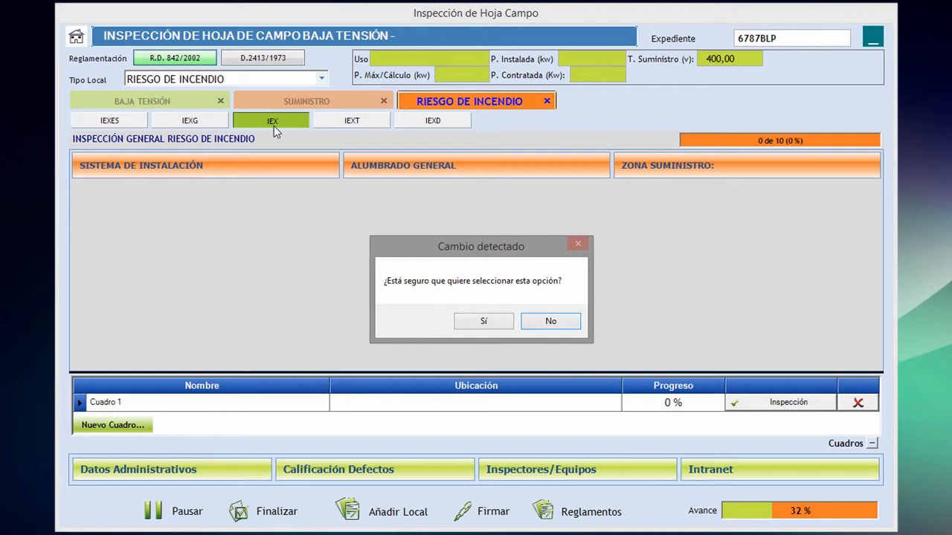
left_click(482, 326)
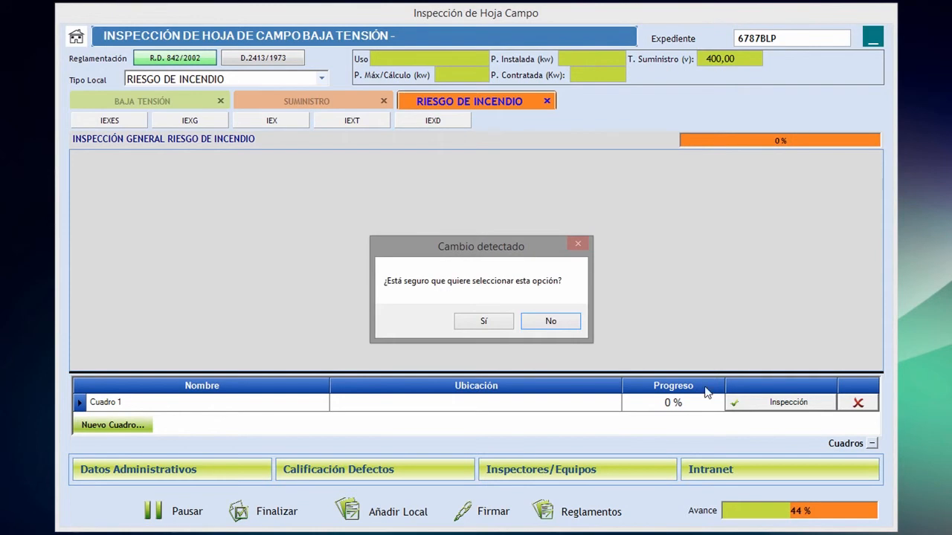
left_click(483, 322)
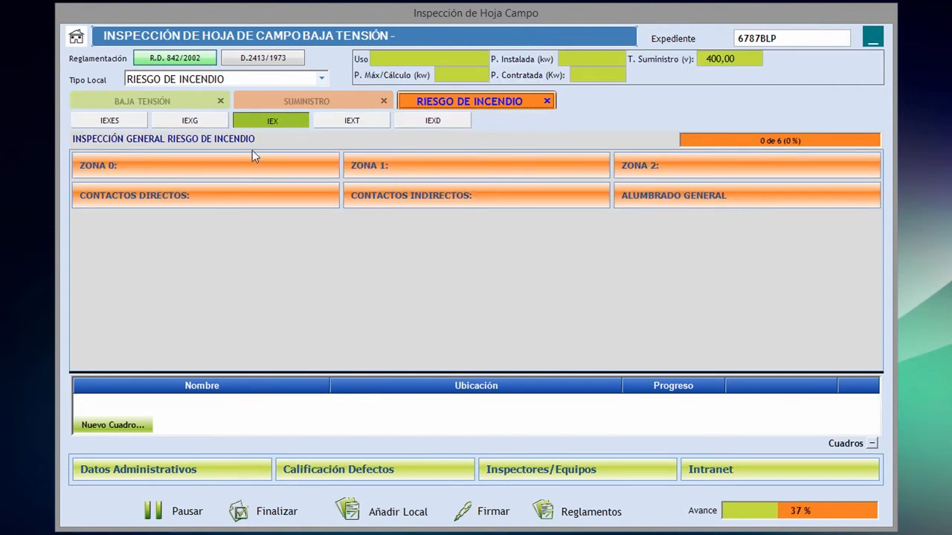
Step: Change the inspection's Tipo Local to QUIRÓFANOS and accept the change
left_click(322, 80)
left_click(182, 200)
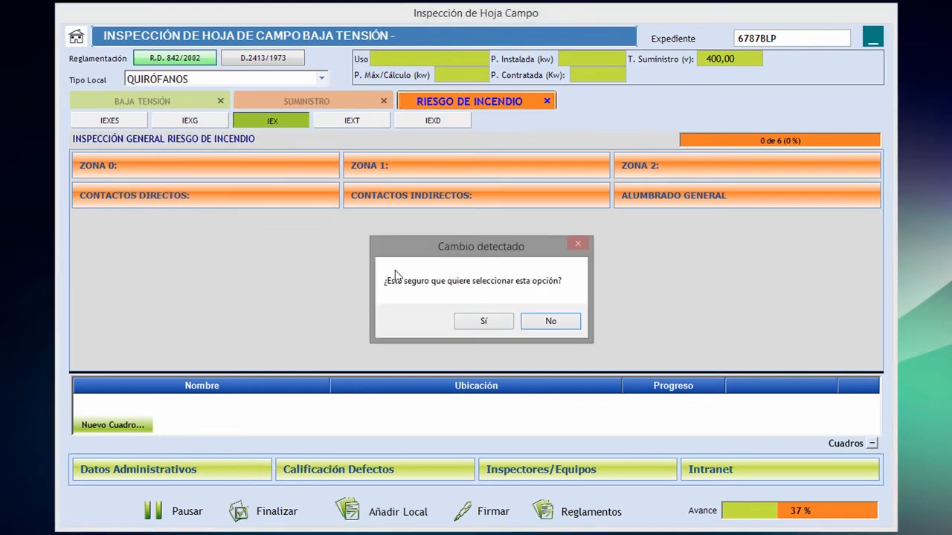
left_click(487, 324)
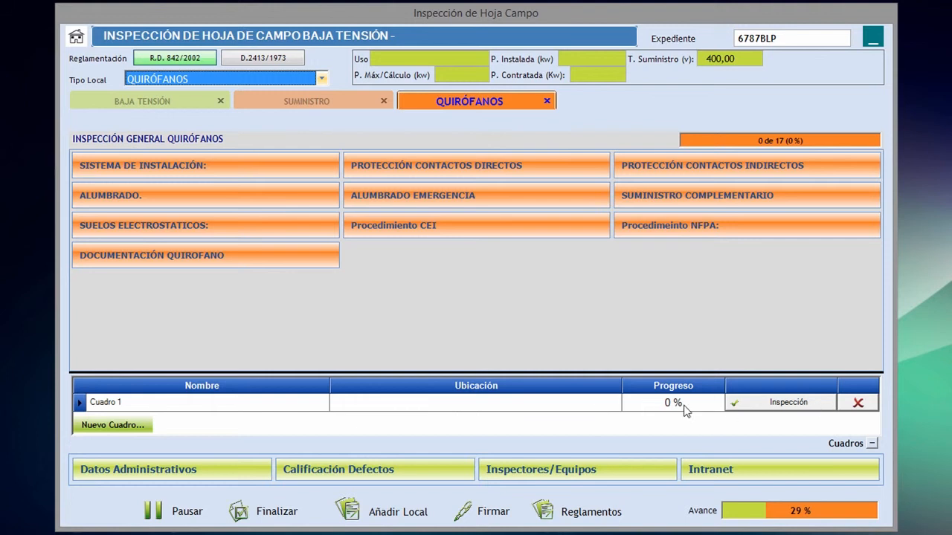
Step: Add a second electrical panel to the Quirófanos section and enlarge the panel list to show both rows
left_click(130, 429)
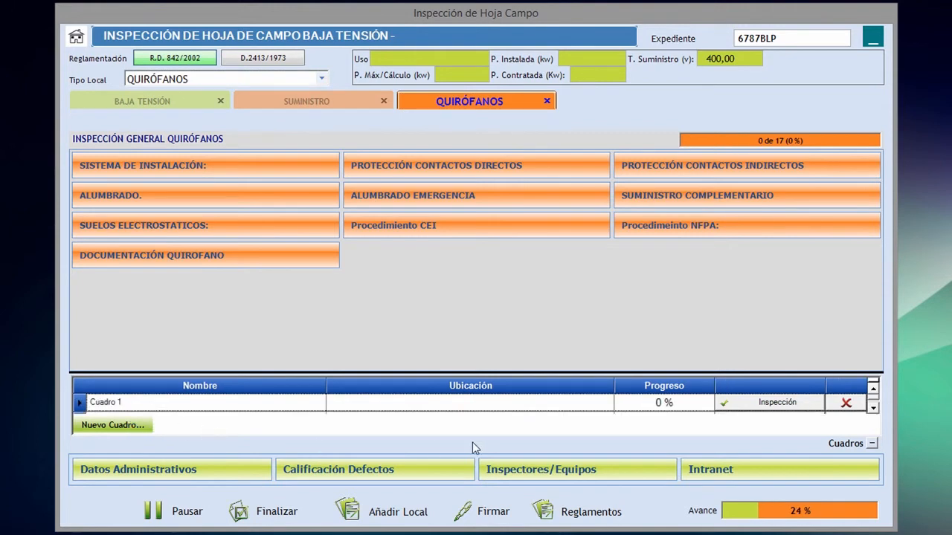
left_click(873, 408)
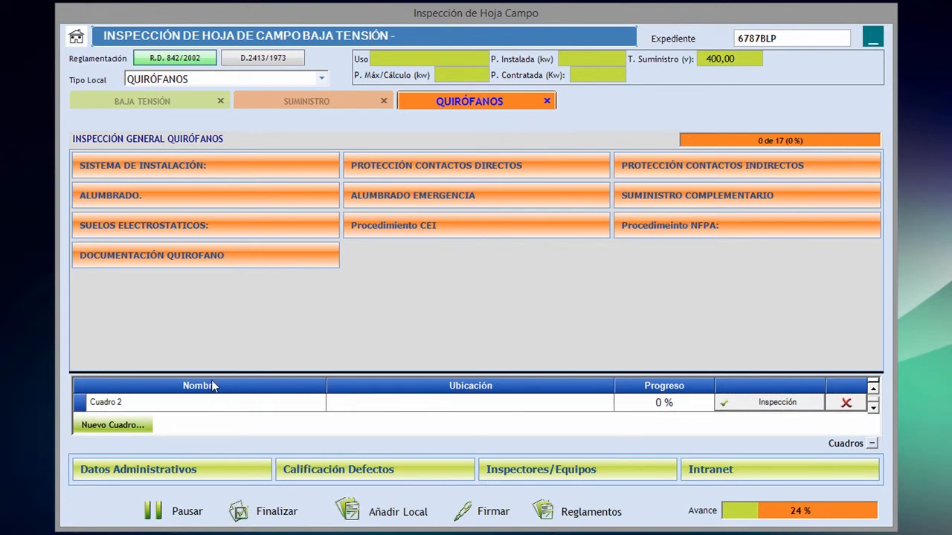
left_click_drag(236, 373, 240, 308)
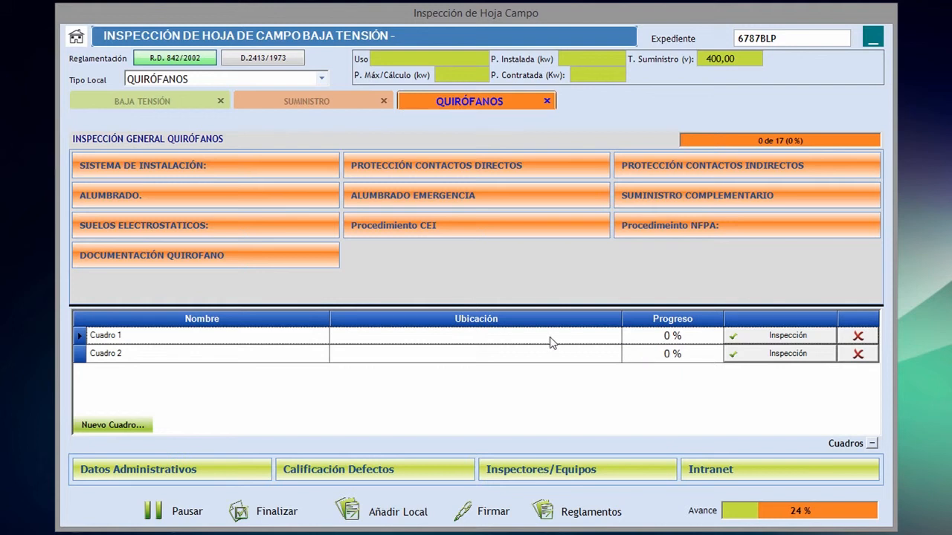
Step: In the inspection of Cuadro 2, set the number of differentials to test to 4 in the Verificación Diferenciales group
left_click(790, 355)
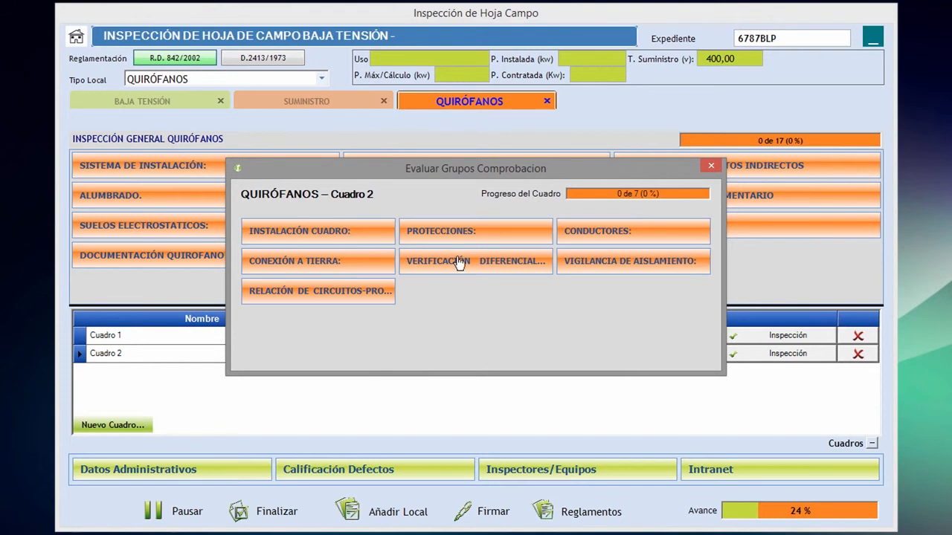
left_click(464, 261)
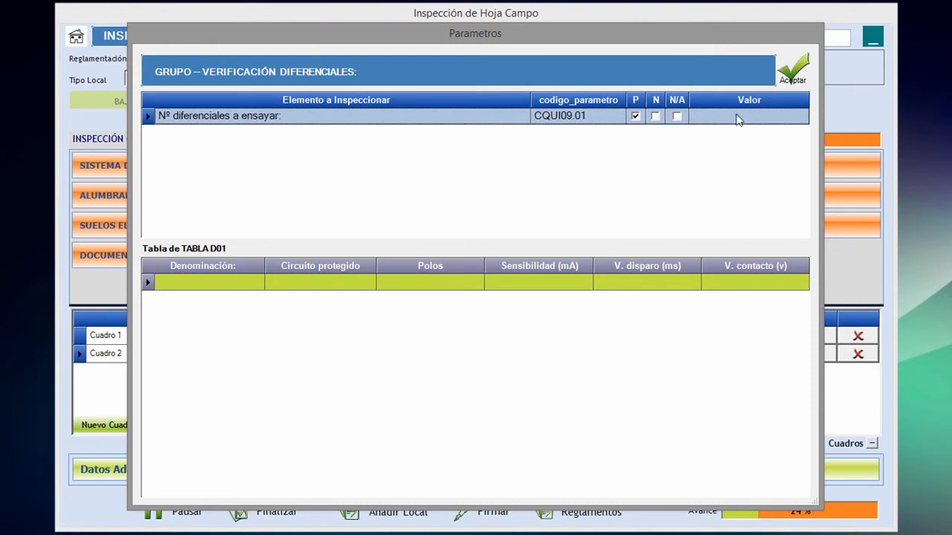
left_click(718, 123)
type("4")
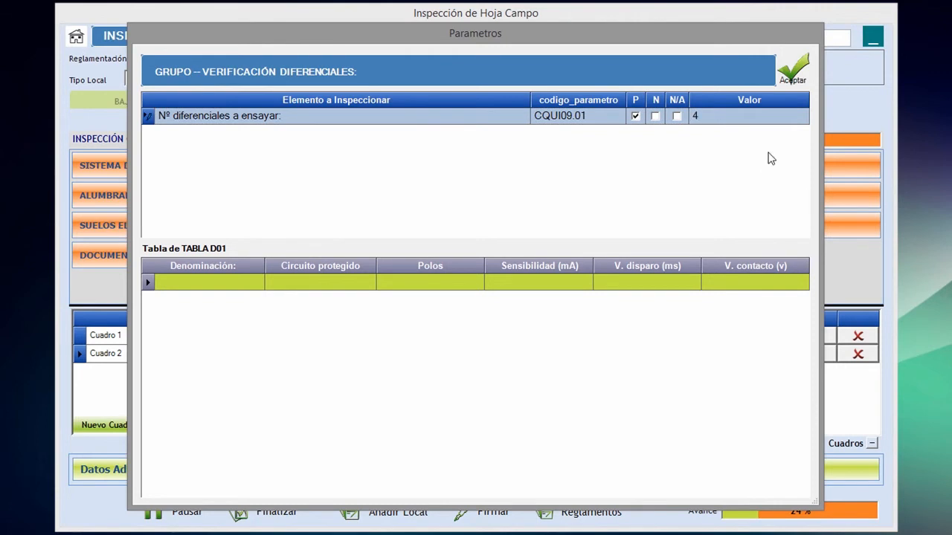
key("Return")
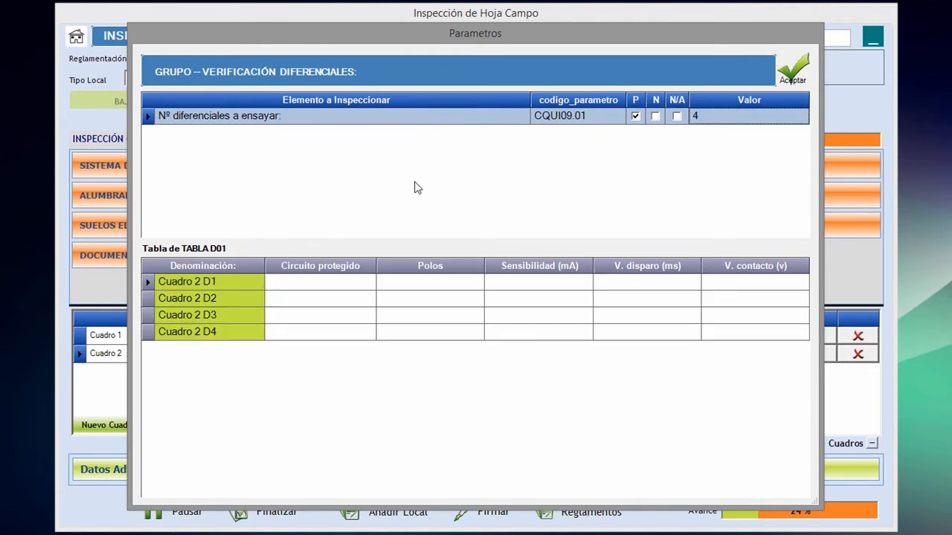
Step: Enter S as the Circuito protegido for differentials D1 to D4 of Cuadro 2
left_click(349, 284)
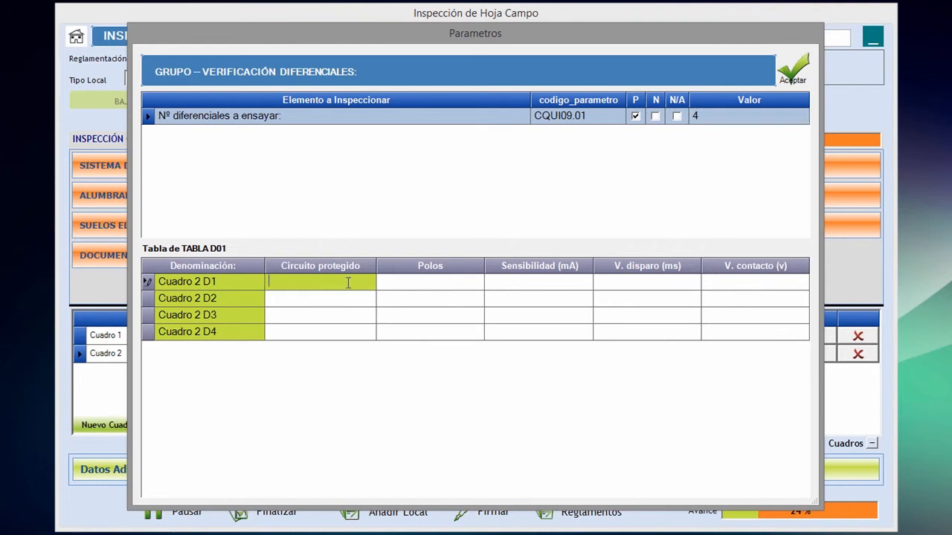
type("S")
left_click(313, 302)
type("S")
key("Return")
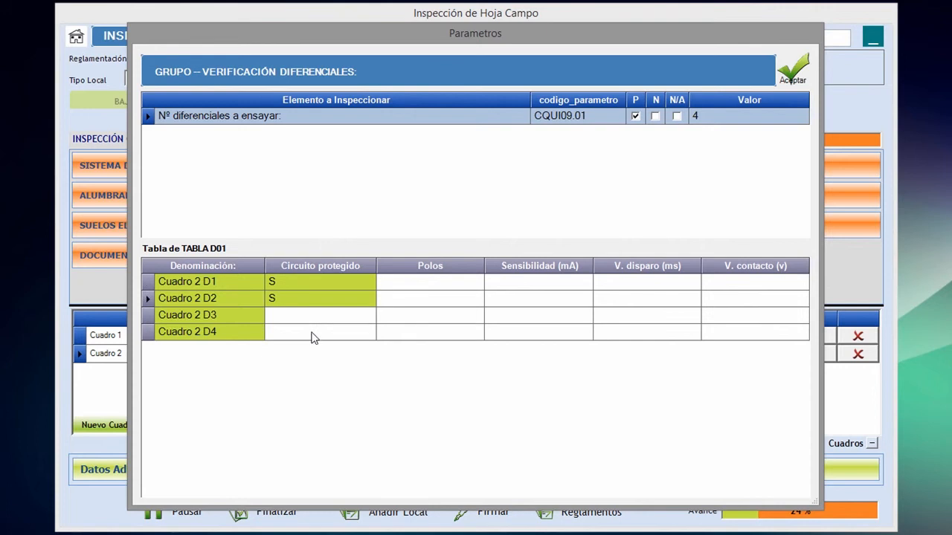
left_click(311, 317)
type("S")
key("Return")
type("S")
Step: Set Polos to 2 for differentials D1, D2 and D4, and to 4 for D3
left_click(477, 281)
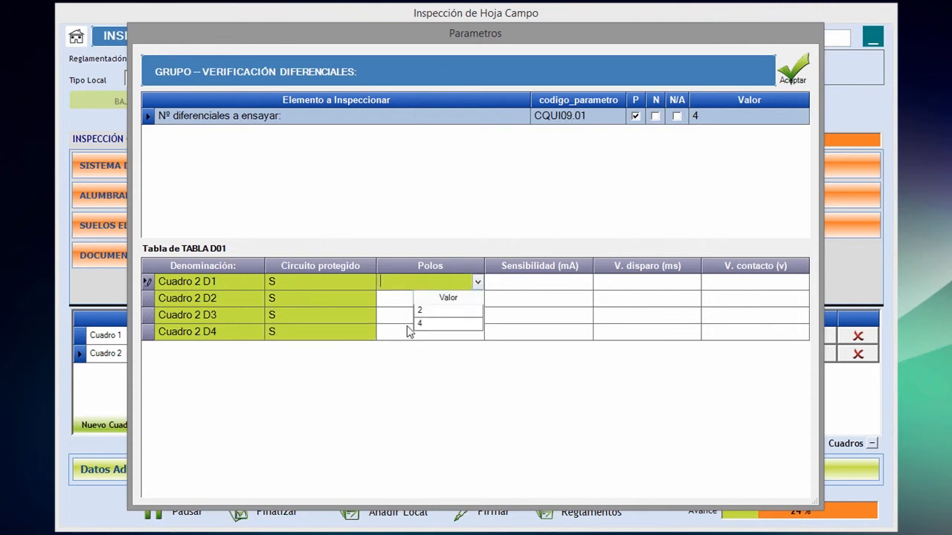
left_click(439, 310)
left_click(476, 298)
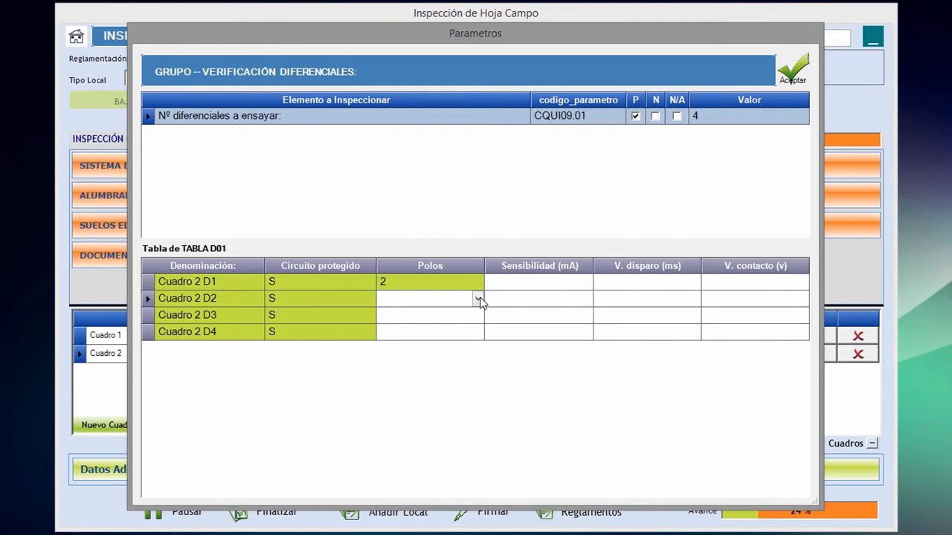
left_click(425, 327)
left_click(478, 316)
left_click(481, 317)
left_click(425, 360)
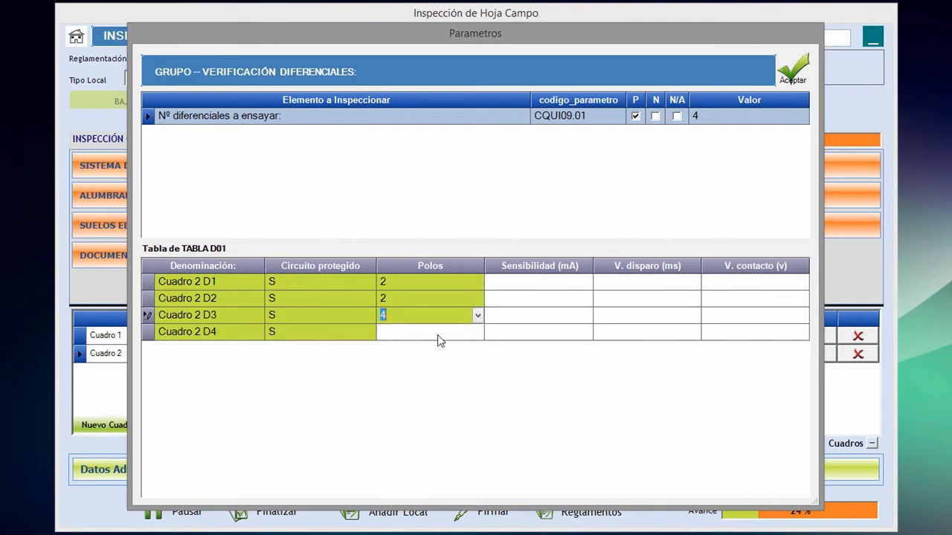
left_click(480, 333)
left_click(480, 336)
left_click(423, 363)
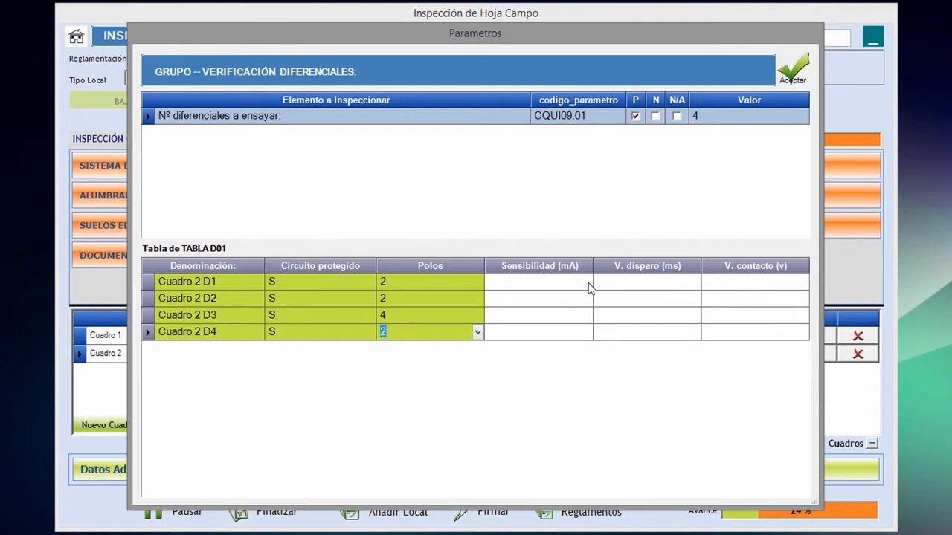
Step: Set the sensitivity of differentials D1 and D2 to 300 mA, accept the parameters and close the Cuadro 2 evaluation
left_click(587, 282)
left_click(586, 282)
left_click(545, 324)
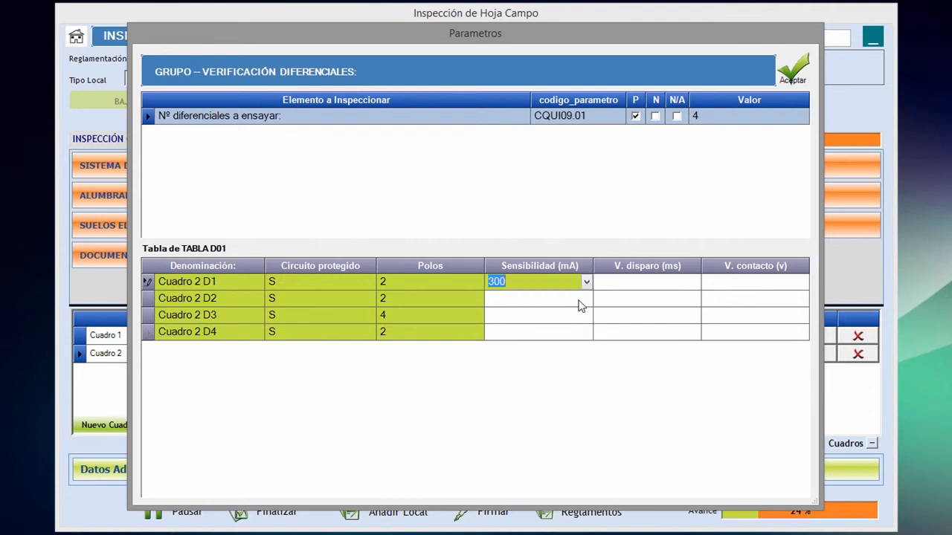
left_click(591, 302)
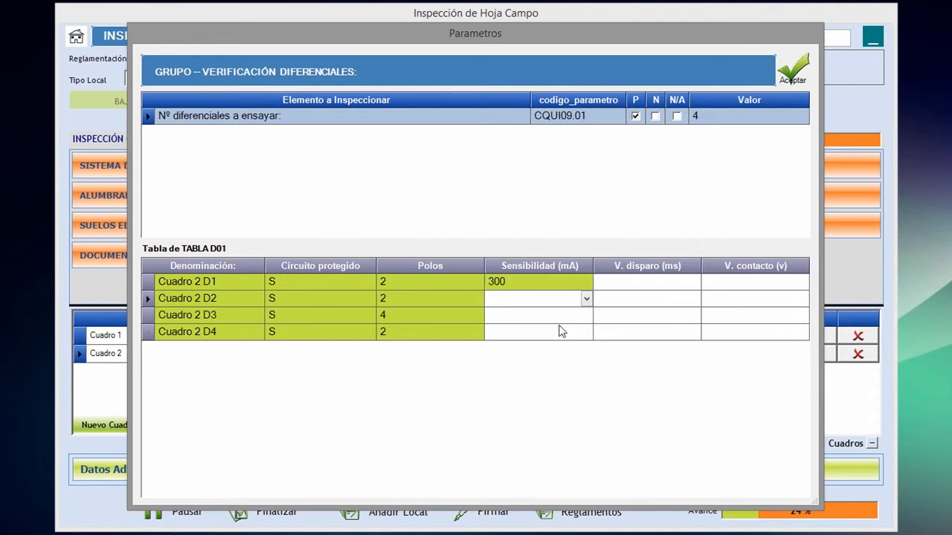
left_click(543, 341)
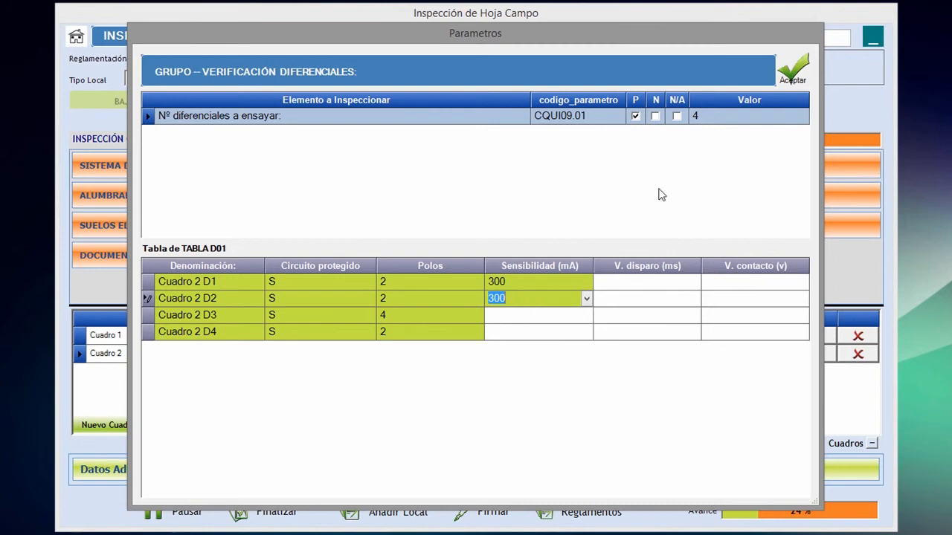
left_click(793, 71)
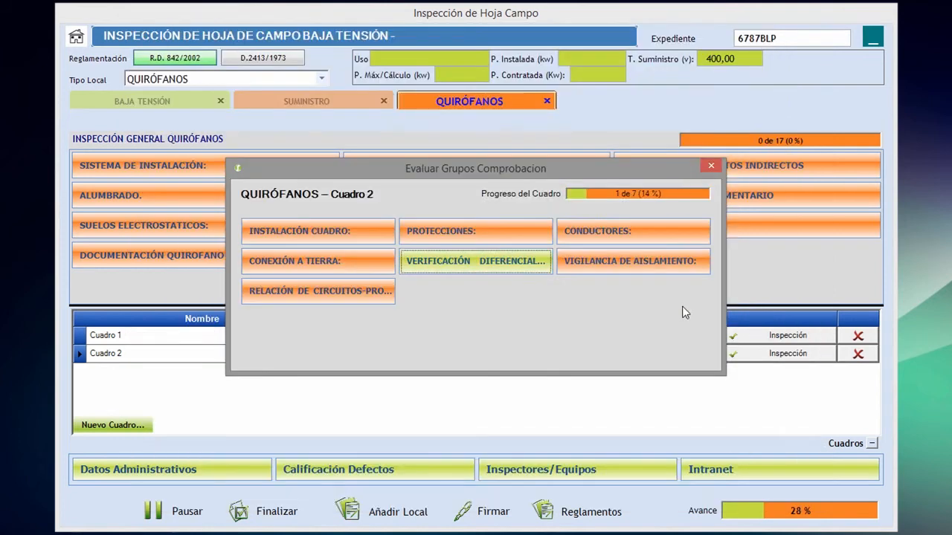
left_click(711, 167)
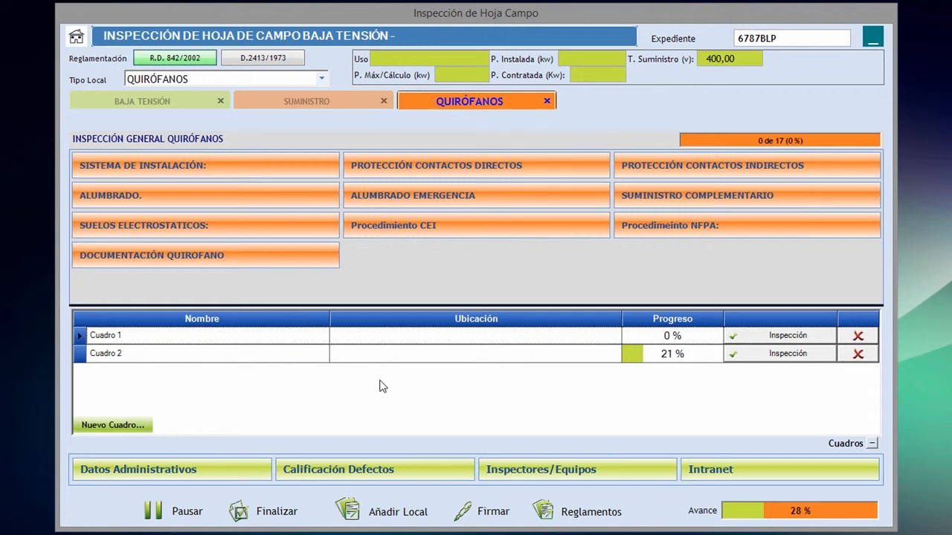
Step: Add a local named Humedo under regulation D.2413/1973, classified as HÚMEDO, with 2 cuadros
left_click(378, 512)
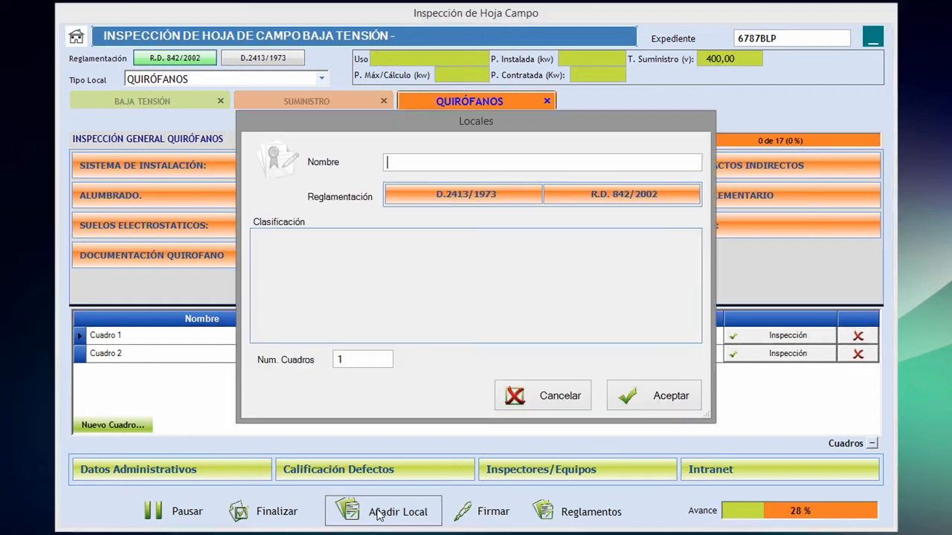
type("Garaje")
key("ctrl+a")
type("Humedo")
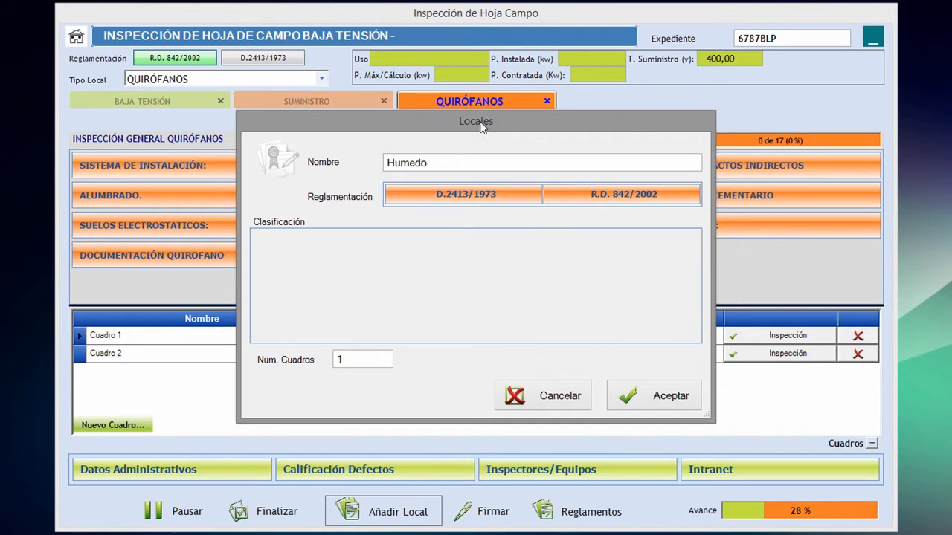
left_click(465, 199)
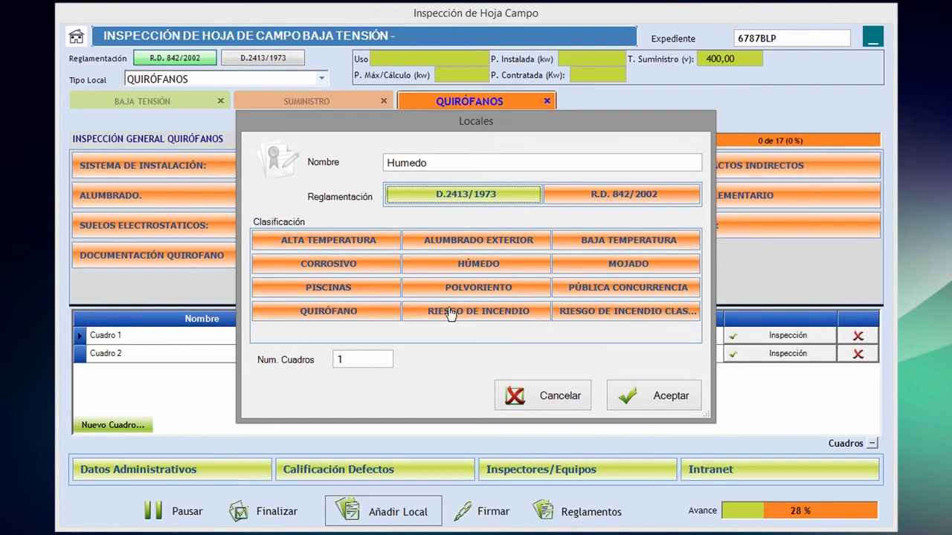
left_click(479, 267)
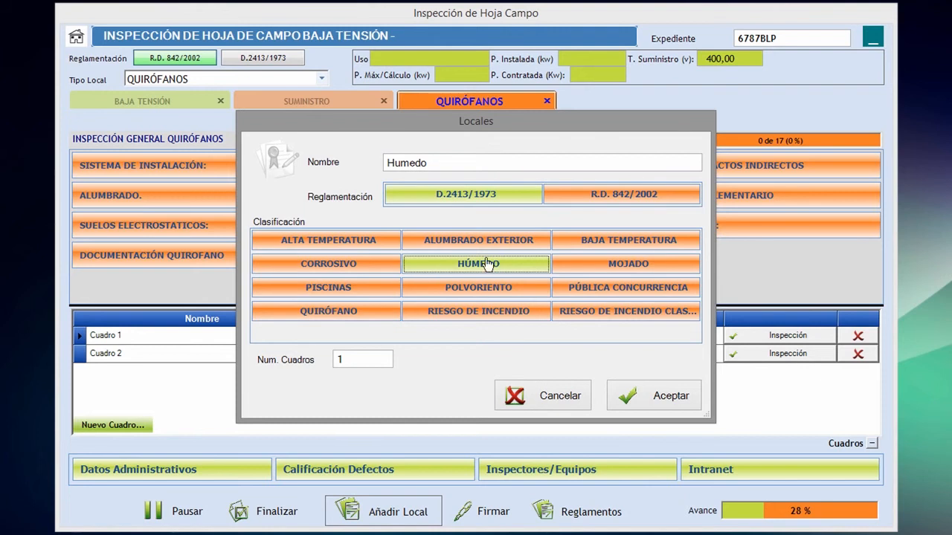
double_click(375, 354)
type("2")
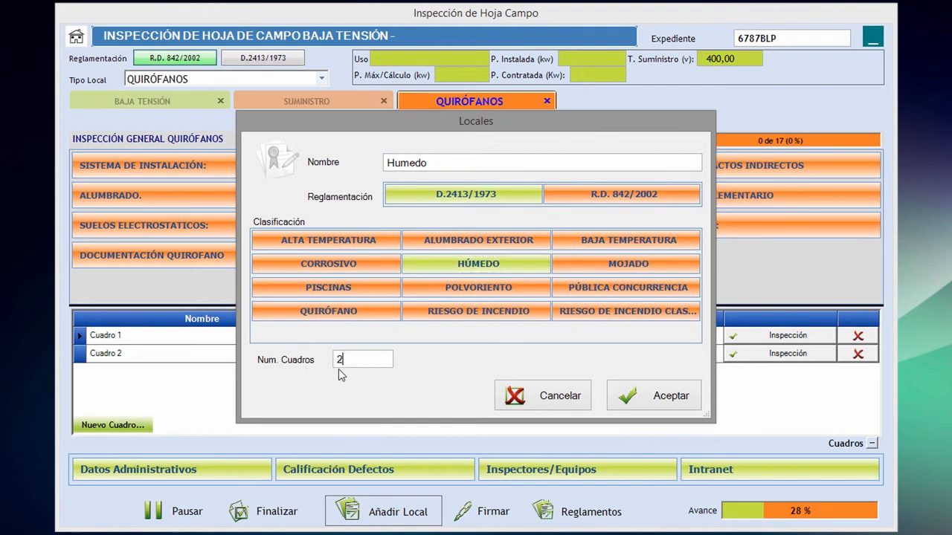
left_click(673, 395)
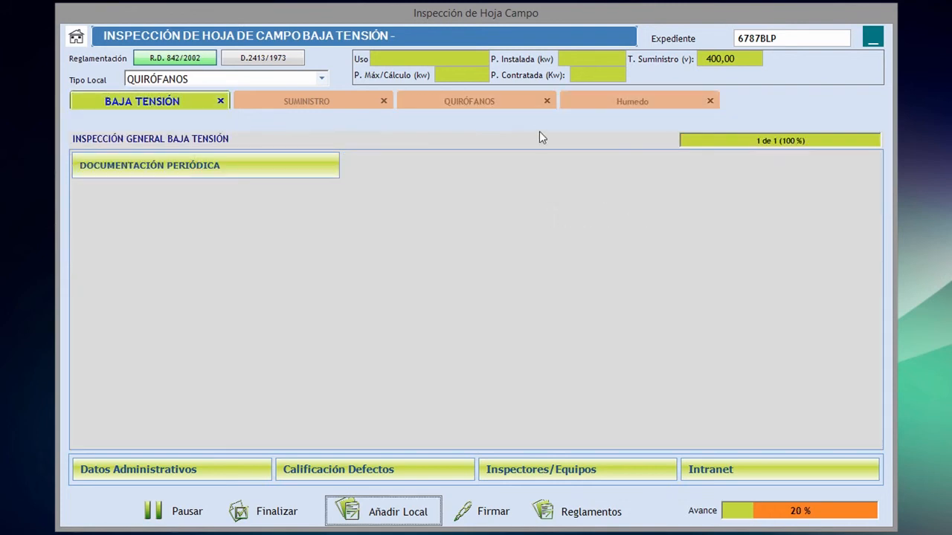
Step: Review the cuadros of the Humedo and QUIRÓFANOS locals, and enlarge the cuadro list in Humedo
left_click(609, 101)
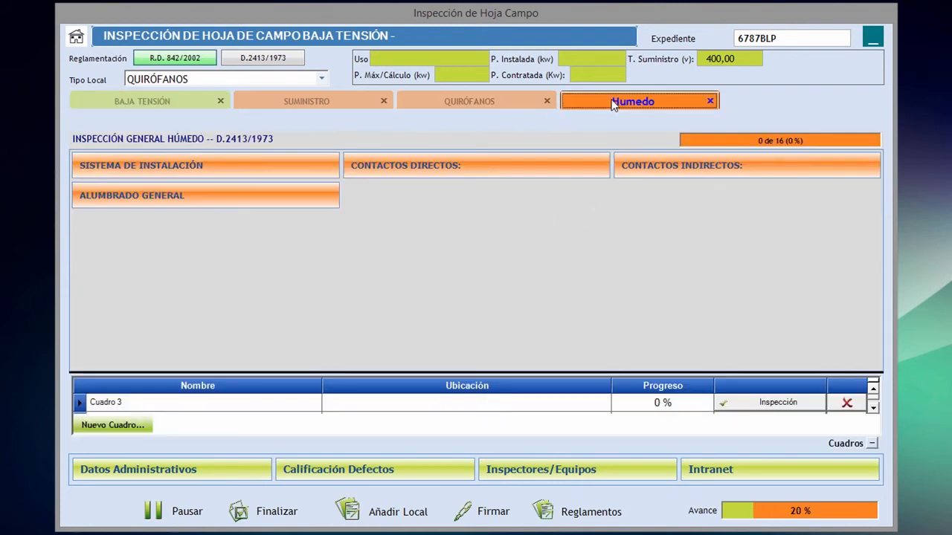
left_click(456, 104)
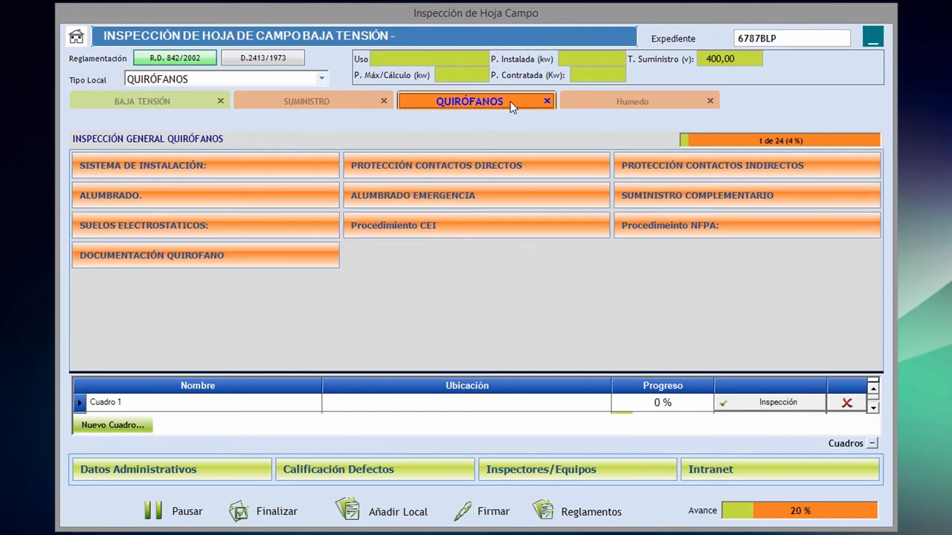
left_click(873, 407)
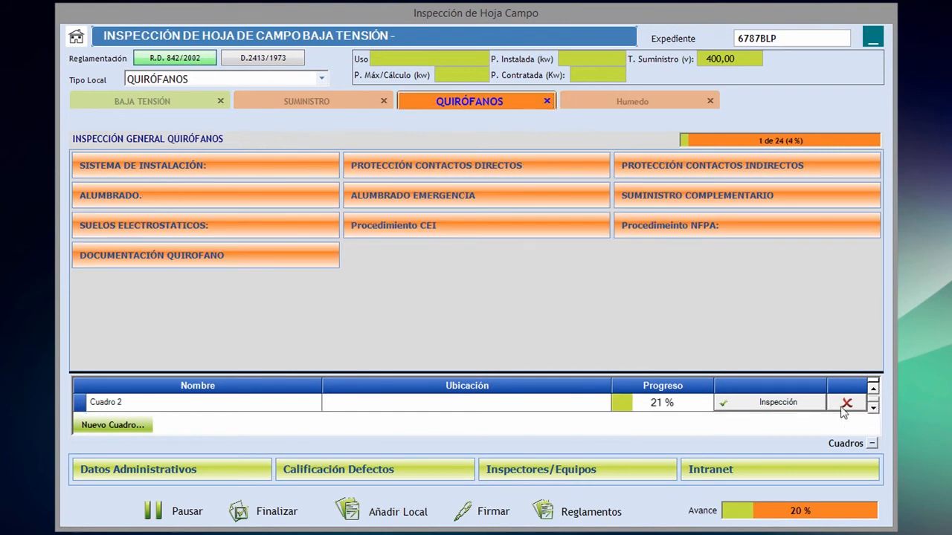
left_click(619, 101)
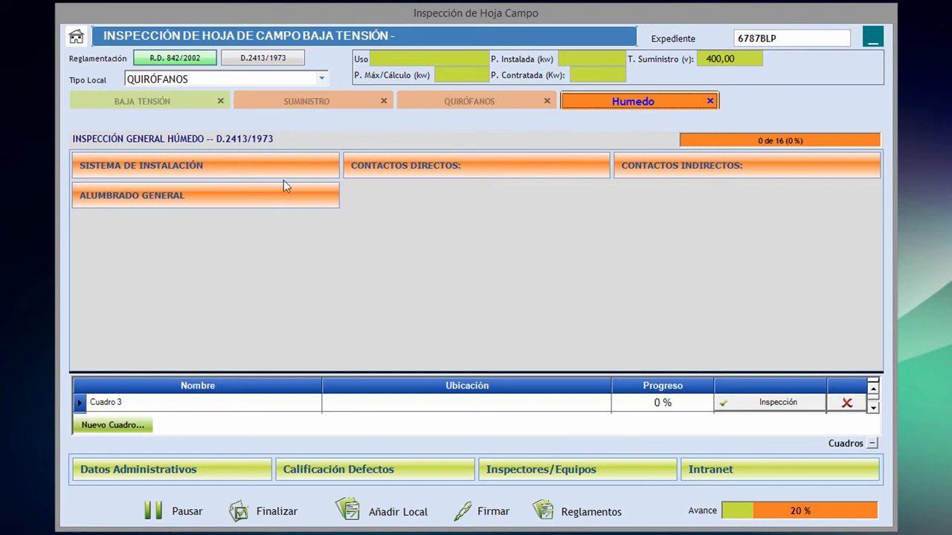
left_click_drag(452, 370, 465, 336)
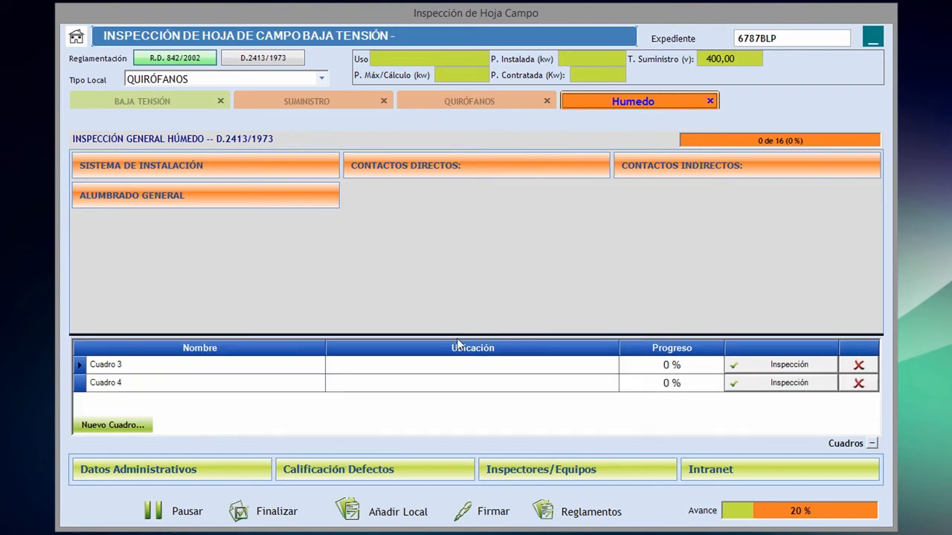
Step: Accept the CONTACTOS DIRECTOS and CONTACTOS INDIRECTOS inspection groups of the Humedo local with their default checks
left_click(394, 177)
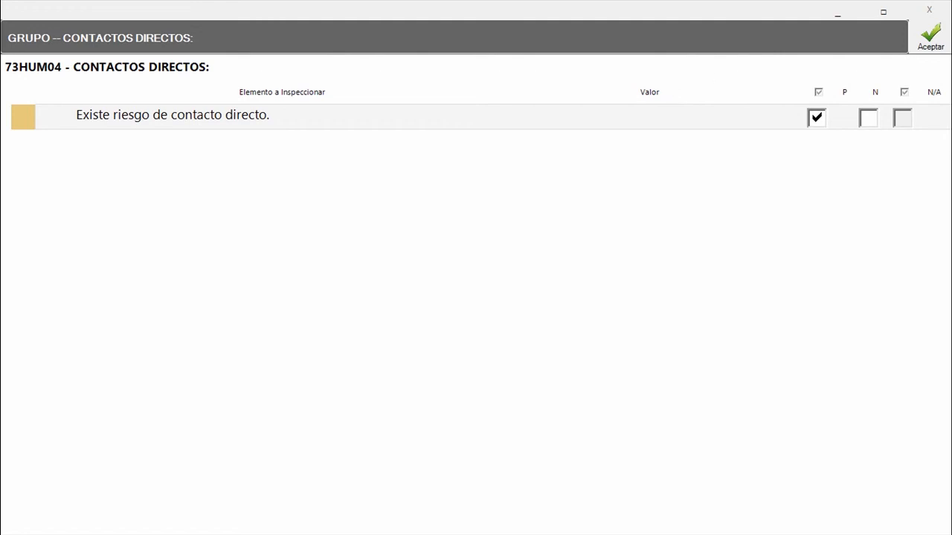
left_click(921, 45)
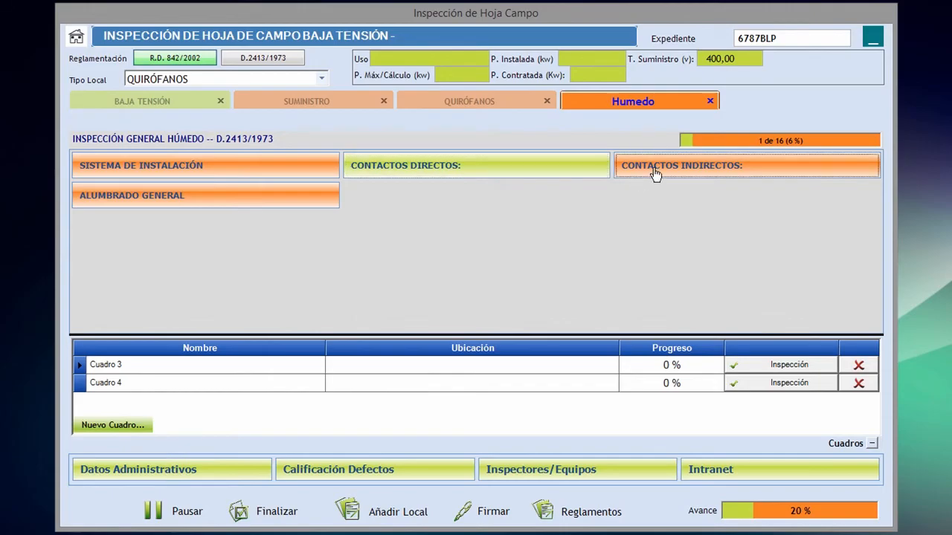
left_click(654, 171)
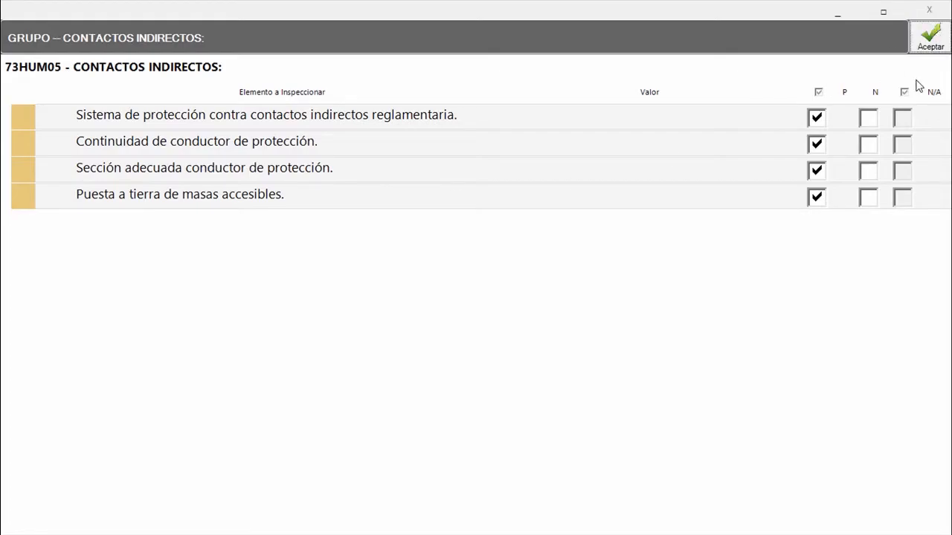
left_click(932, 34)
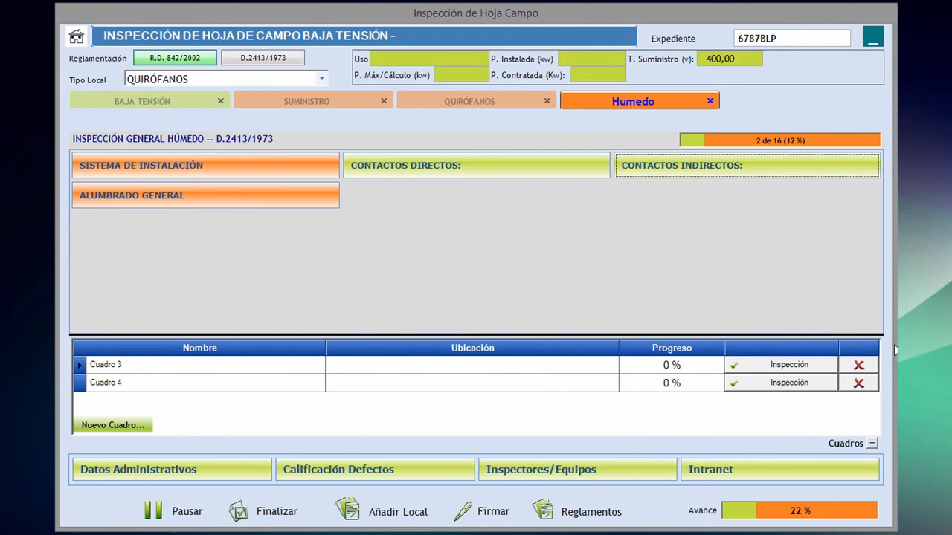
left_click(861, 384)
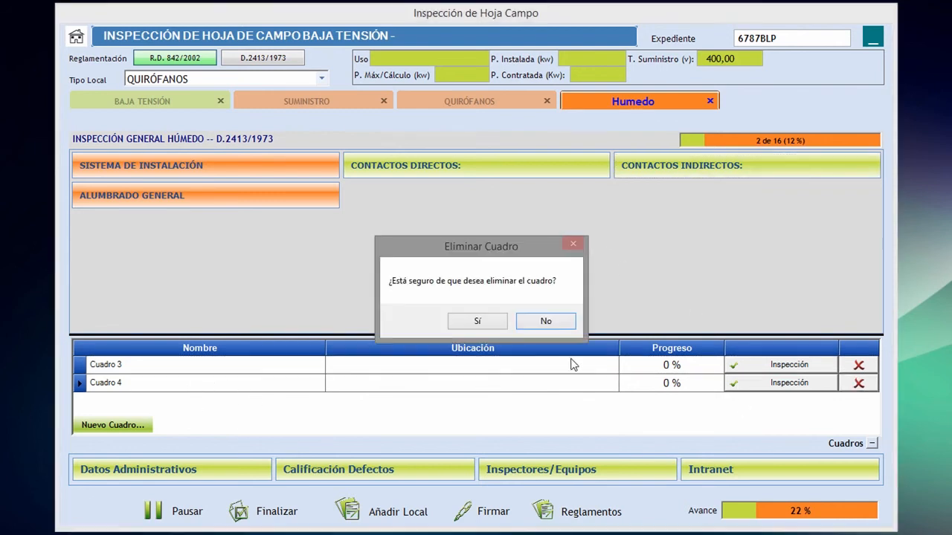
left_click(479, 321)
left_click(543, 324)
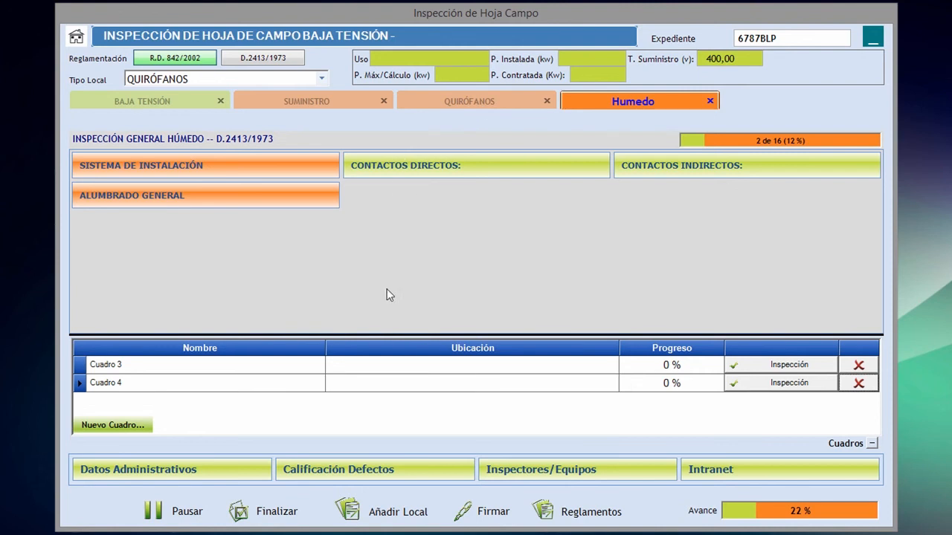
Step: Add a local named Piscina under regulation R.D. 842/2002, classified as PISCINAS, with 0 cuadros, and open its inspection
left_click(413, 513)
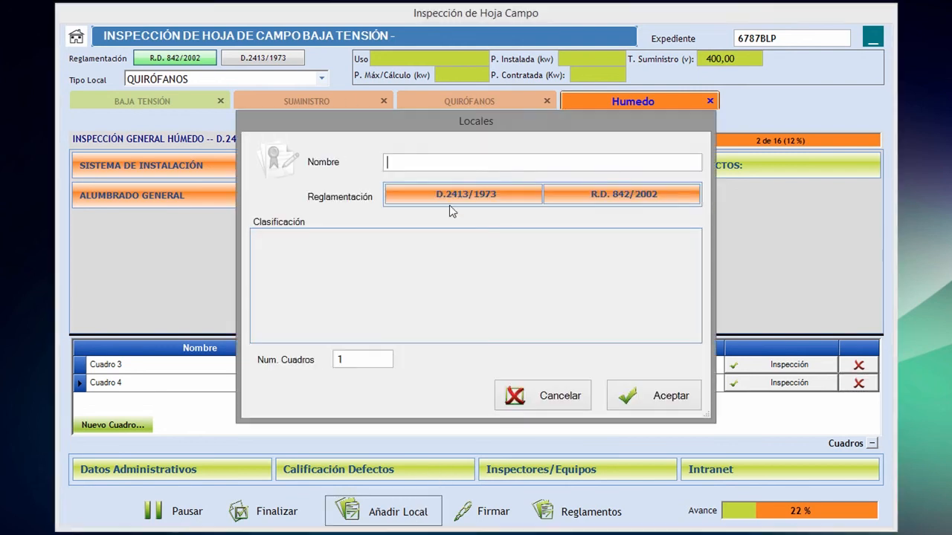
type("Piscina")
left_click(623, 195)
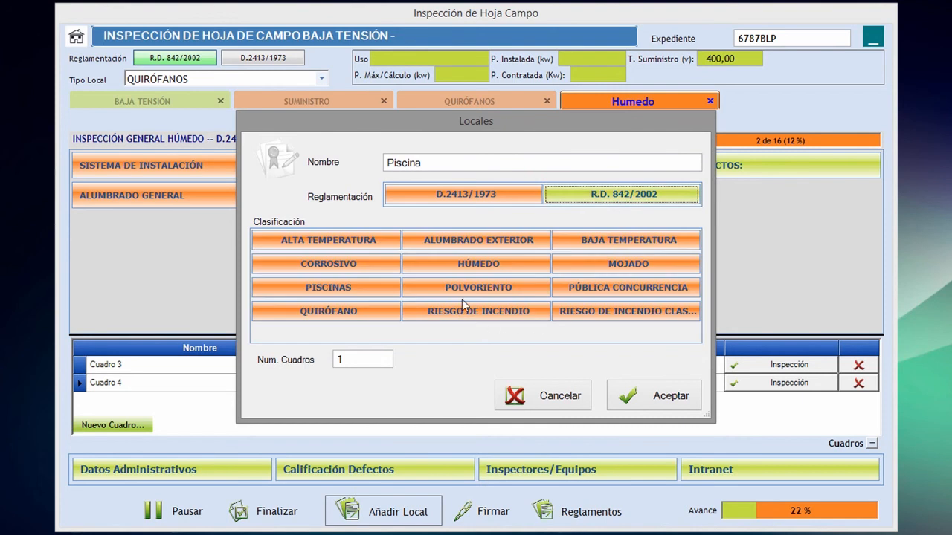
left_click(336, 296)
double_click(352, 361)
type("0")
left_click(632, 396)
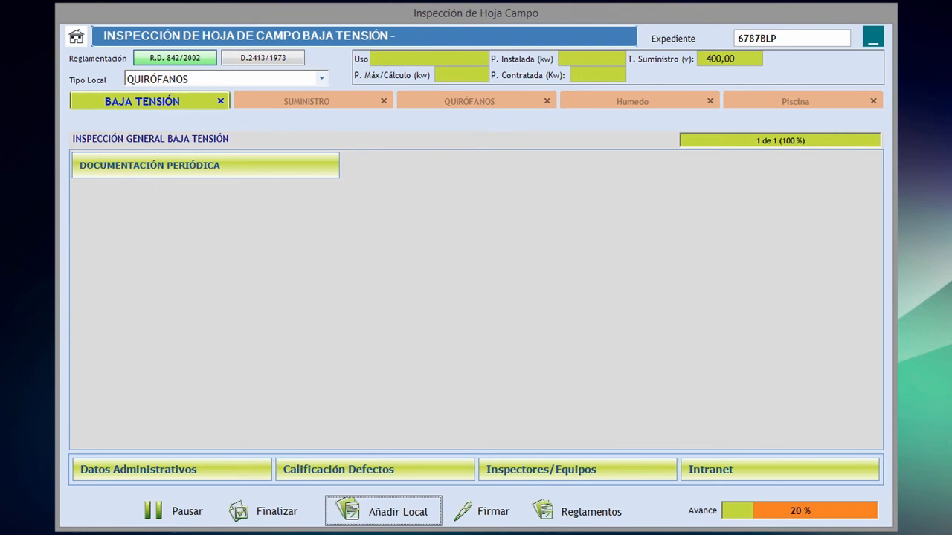
left_click(791, 102)
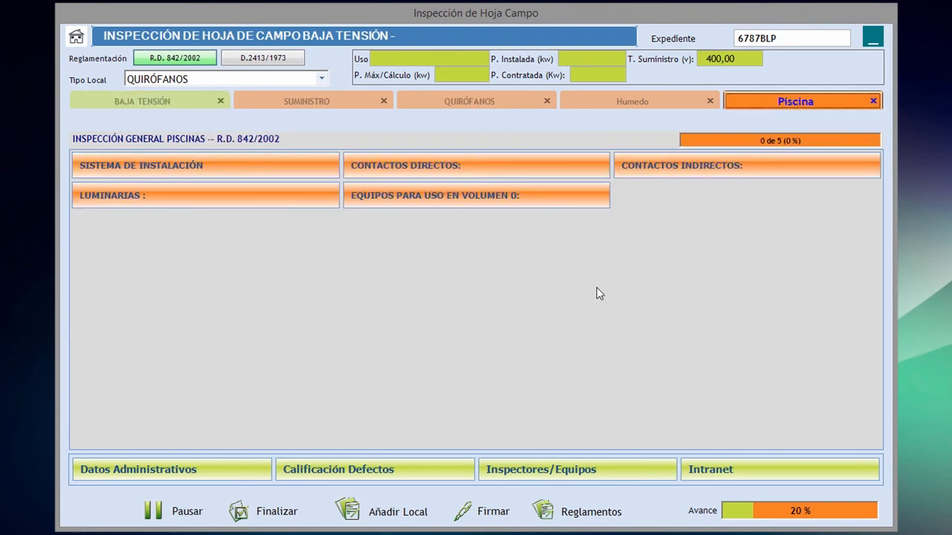